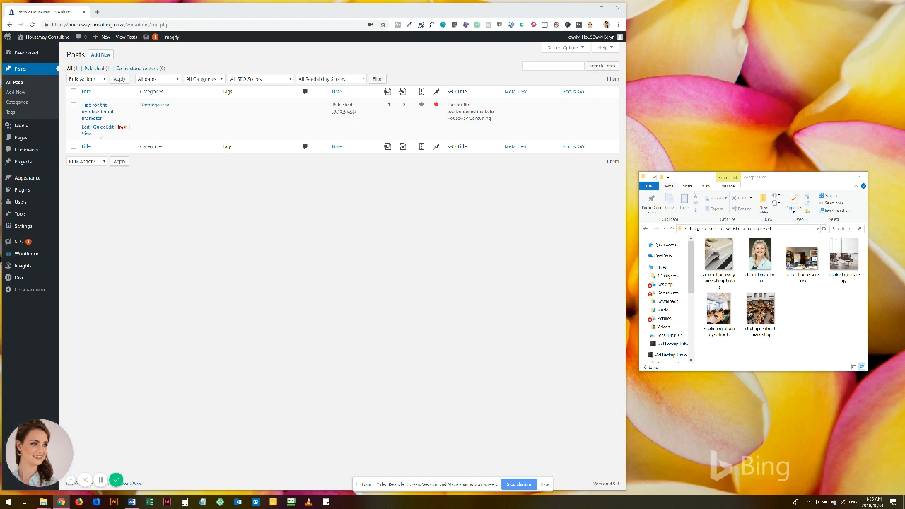
- Open the post "Tips for the overburdened marketer" for editing
click(86, 127)
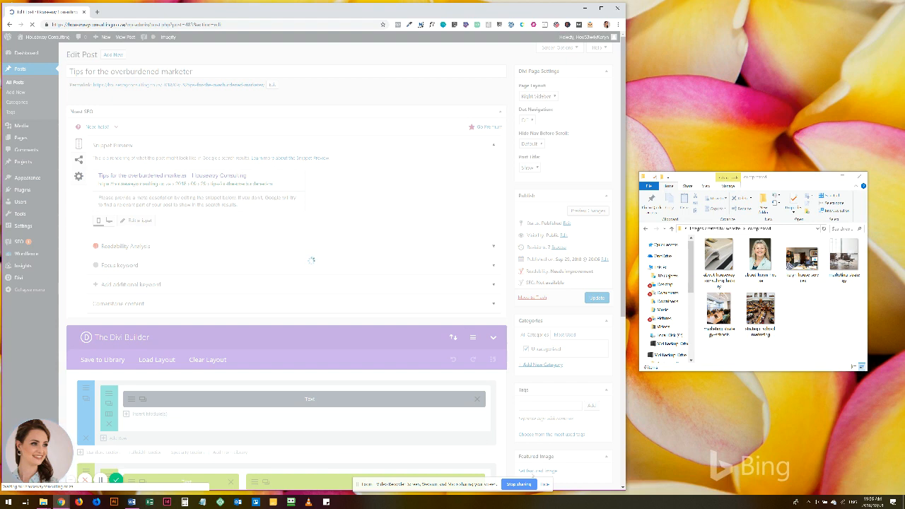
click(547, 484)
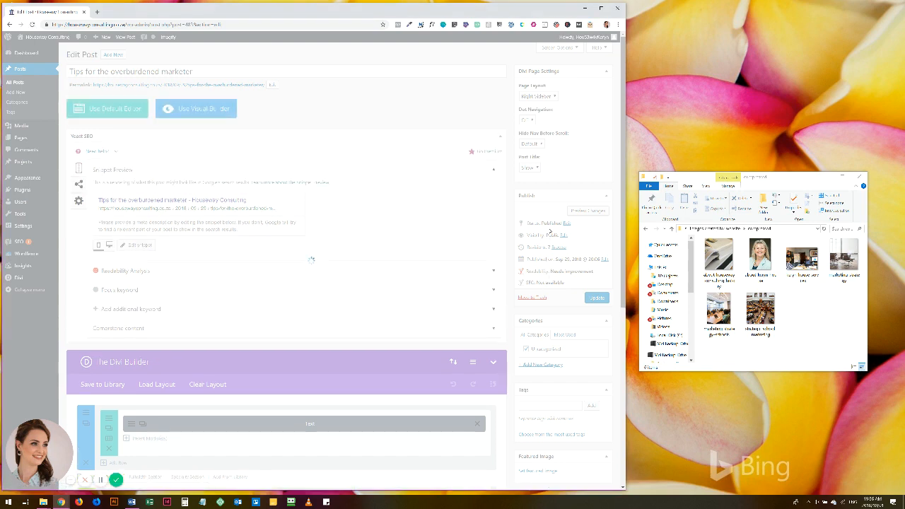
scroll(550, 231, down, 1)
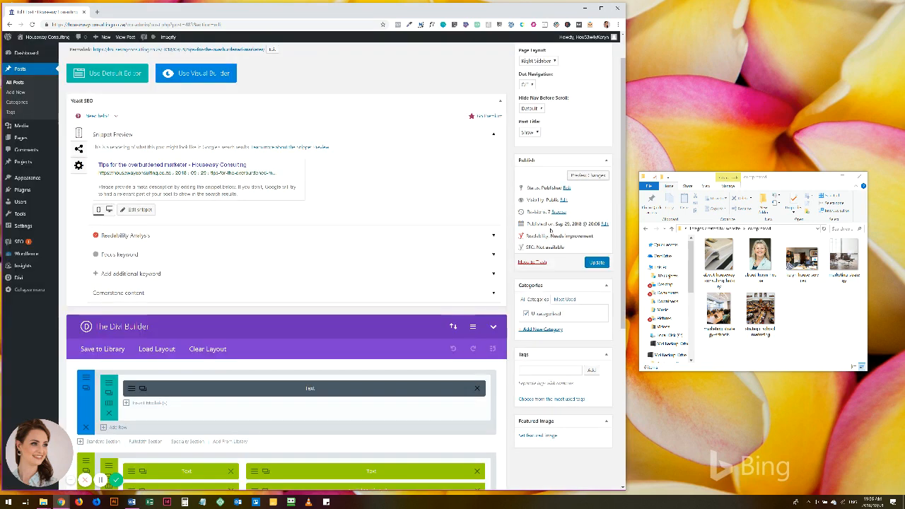
scroll(533, 448, down, 2)
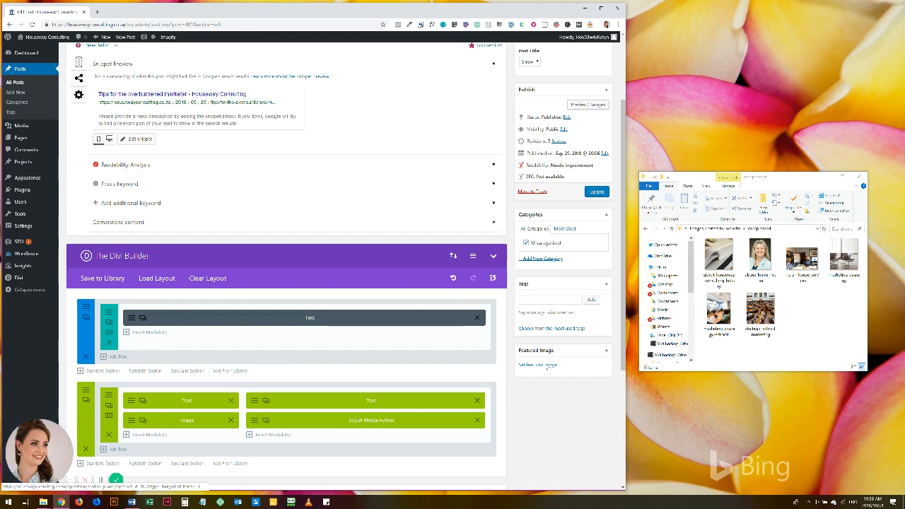
click(547, 365)
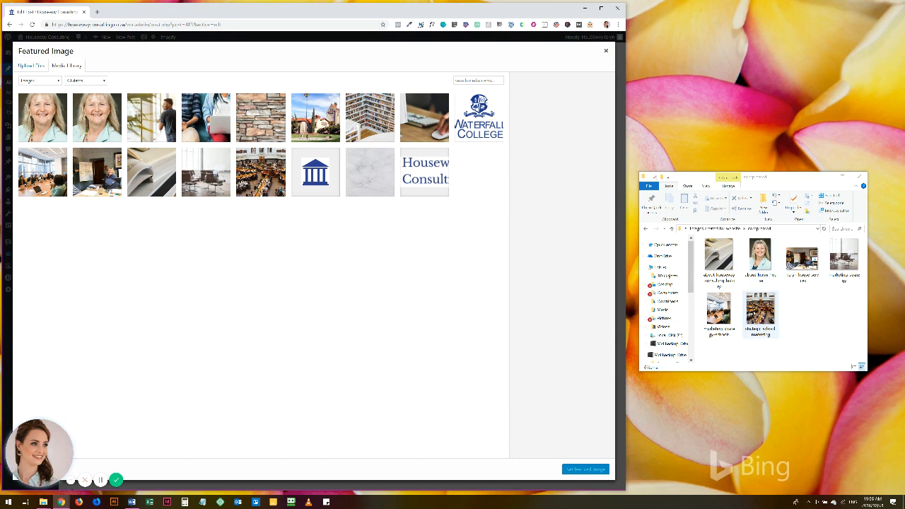
drag(760, 311, 297, 306)
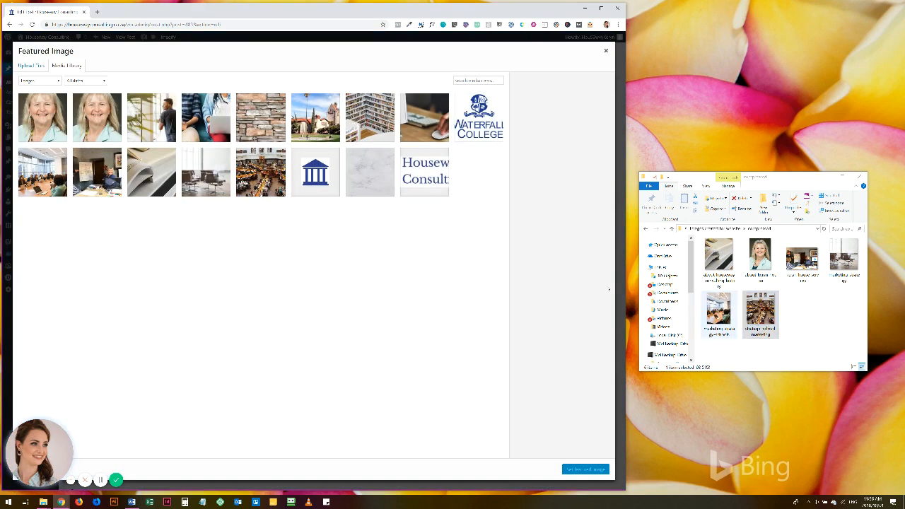
click(37, 113)
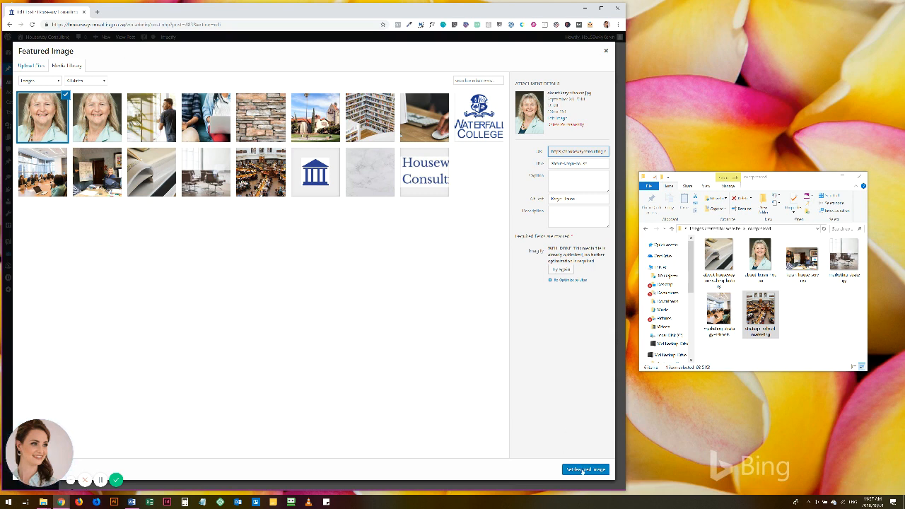
click(606, 51)
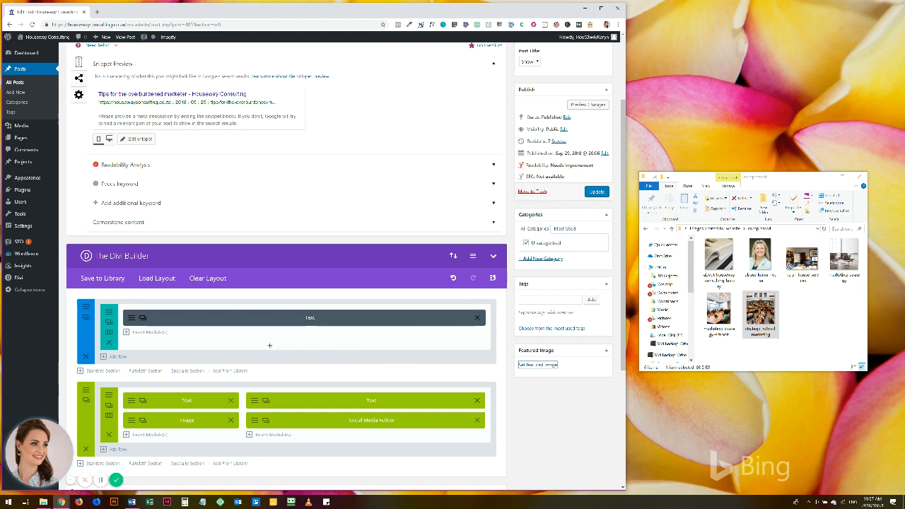
- Add an Image module below the Text module in the builder's first section and save it without setting an image
click(156, 333)
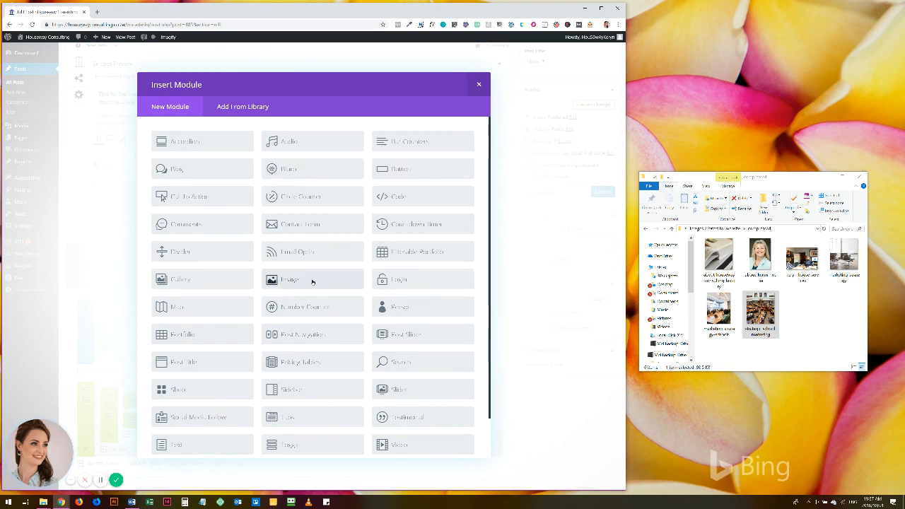
click(313, 282)
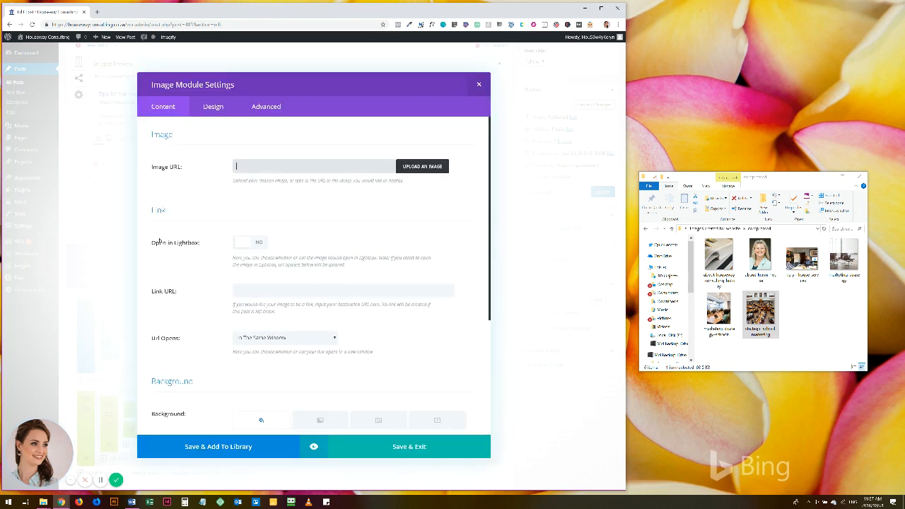
click(417, 168)
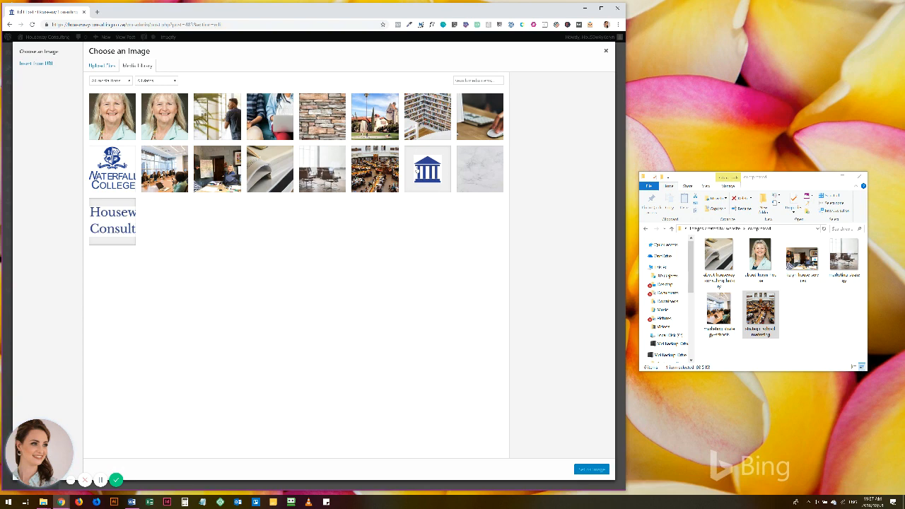
click(759, 315)
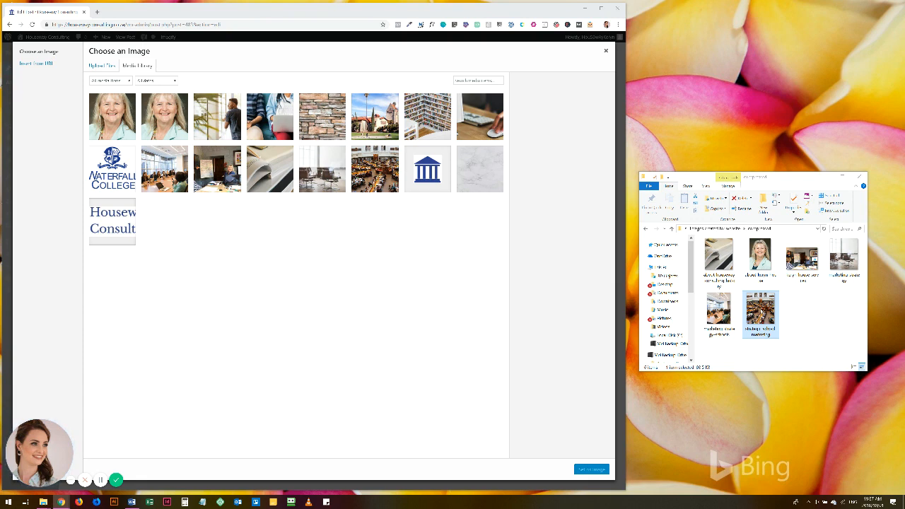
mouse_move(760, 311)
mouse_down()
mouse_move(301, 243)
mouse_move(539, 261)
mouse_move(712, 288)
mouse_move(770, 322)
mouse_up()
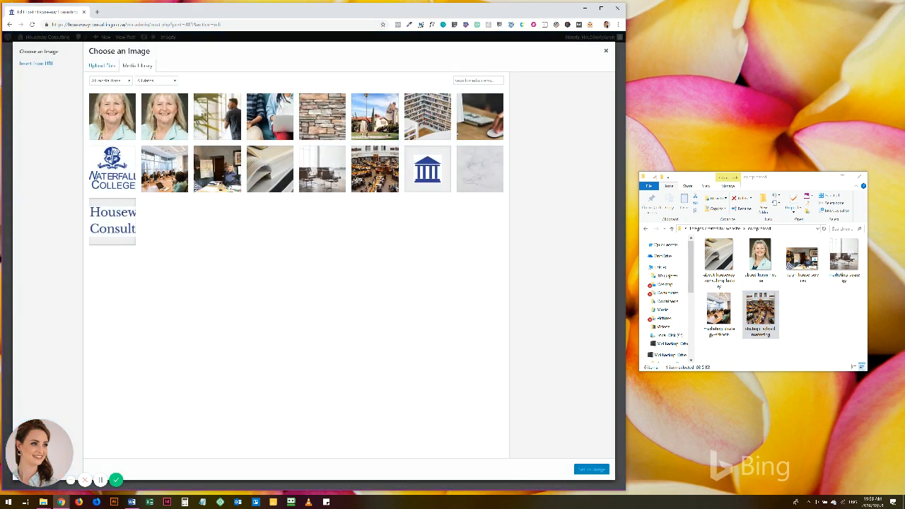
click(148, 97)
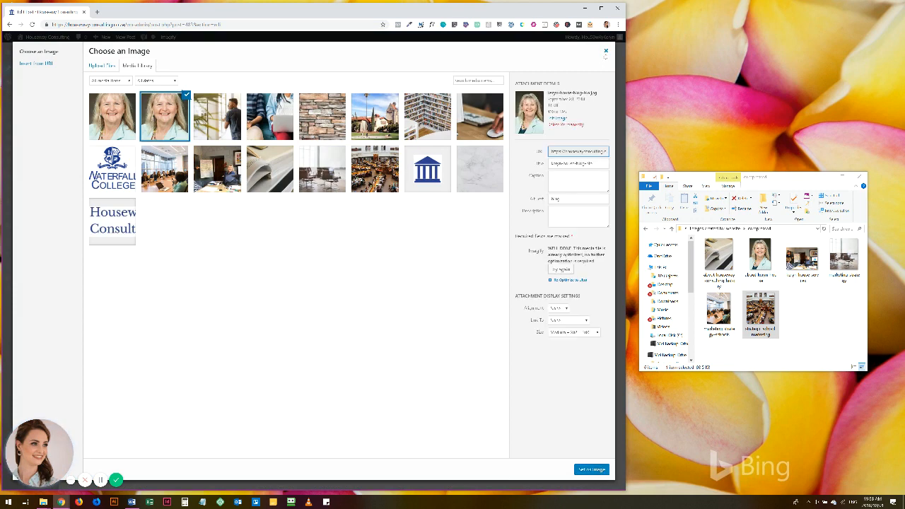
click(606, 51)
click(393, 452)
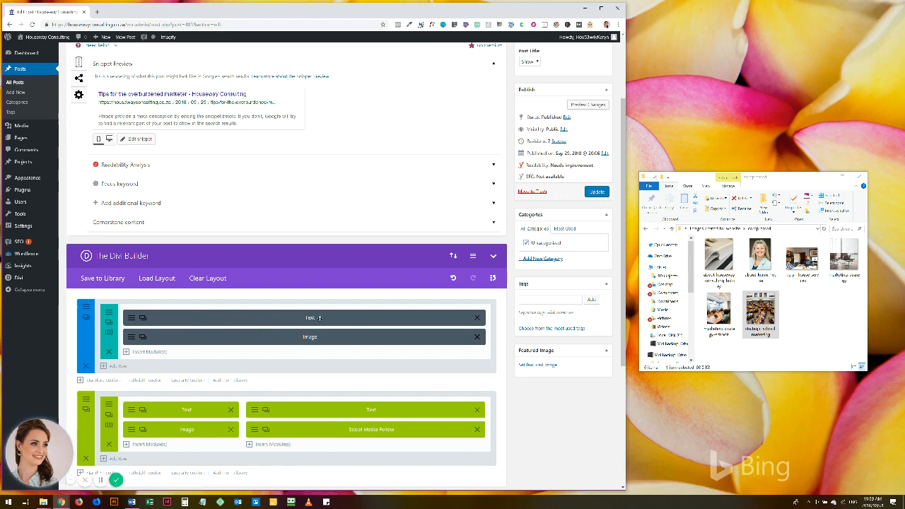
- Add a Text module below the Image module with the content "this is where the text goes." and save it
click(157, 354)
click(150, 352)
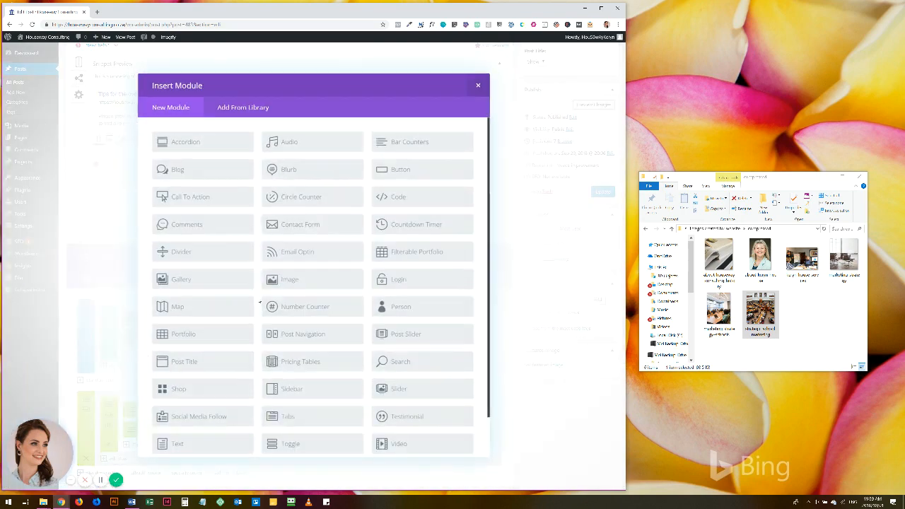
scroll(318, 283, down, 1)
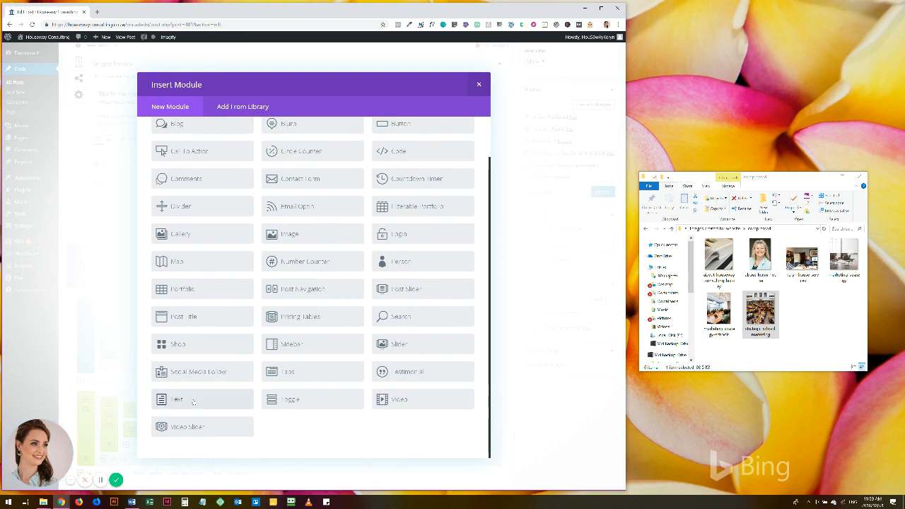
click(192, 402)
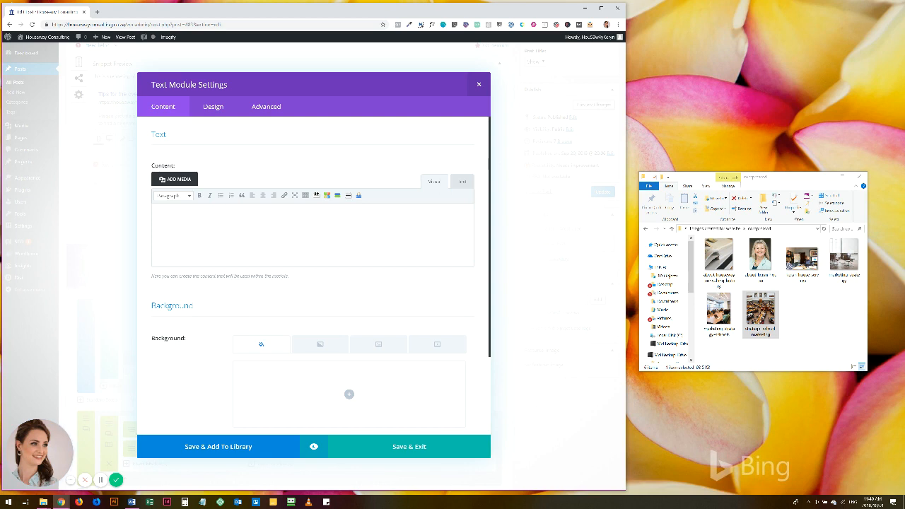
text(this is thwhere the text goes.)
click(404, 449)
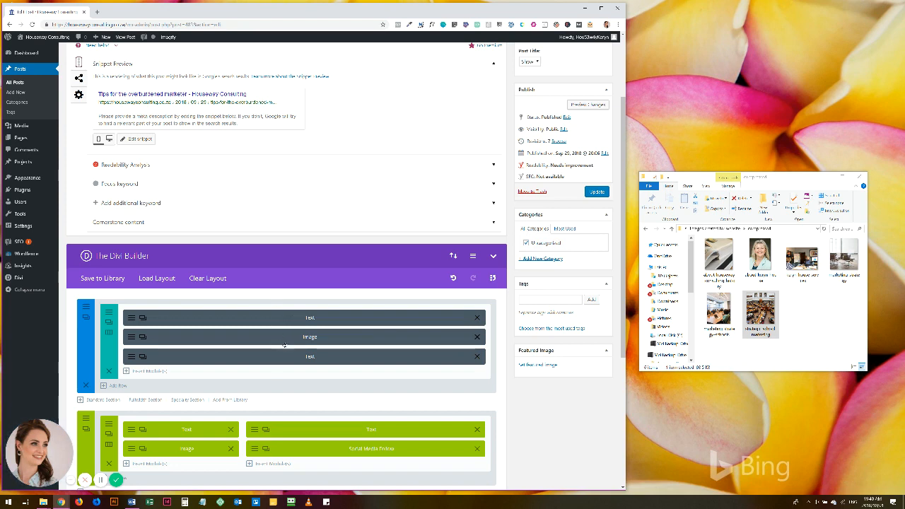
- Insert a Video module below the second Text module in the first section
click(150, 371)
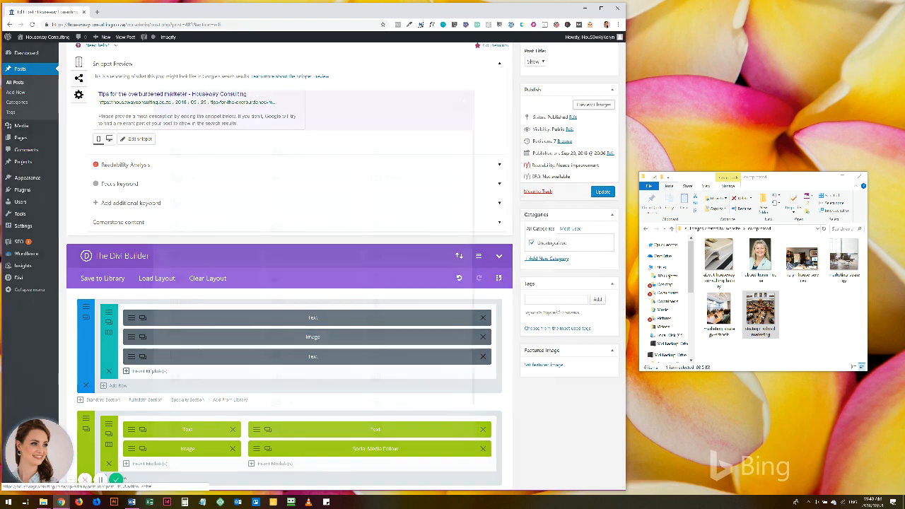
scroll(304, 275, down, 1)
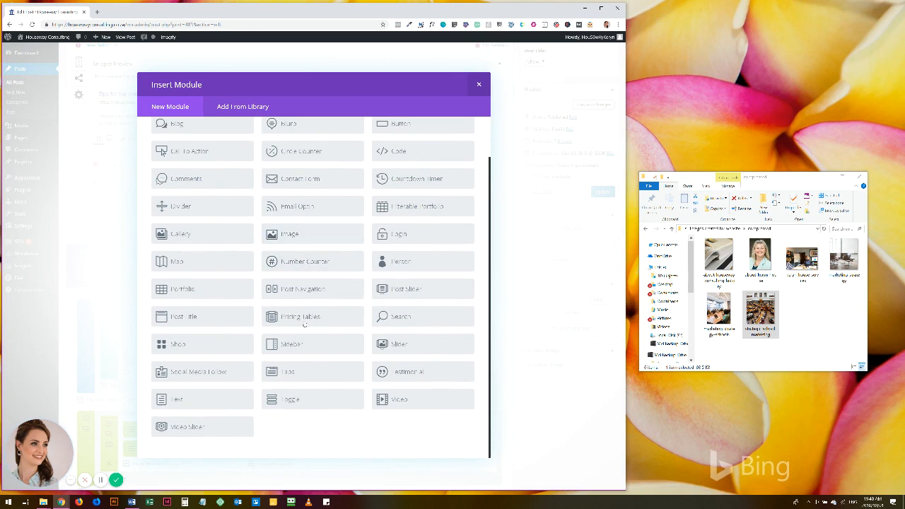
click(417, 403)
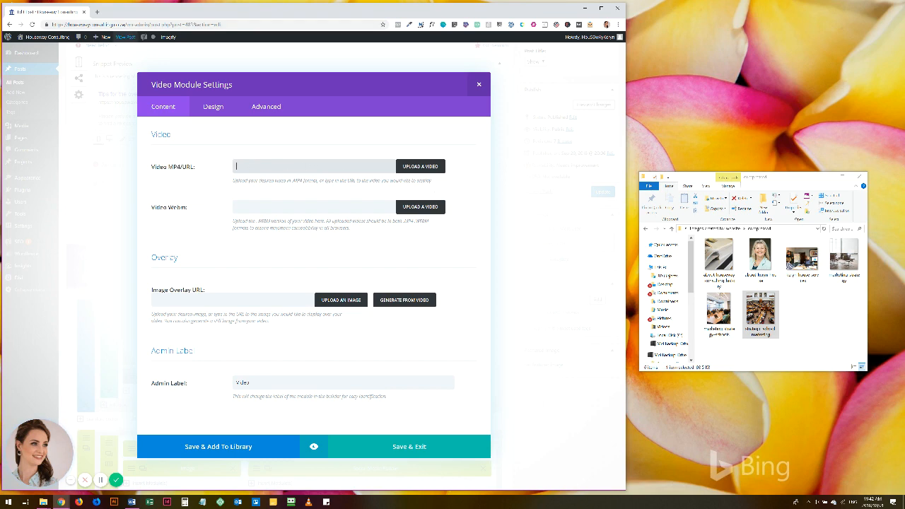
- Open the YouTube video "Eventide - Not Me" in a new browser tab, copy its address and close that tab
click(98, 12)
text(youtube.com/watch?v=4-dbscc0IME)
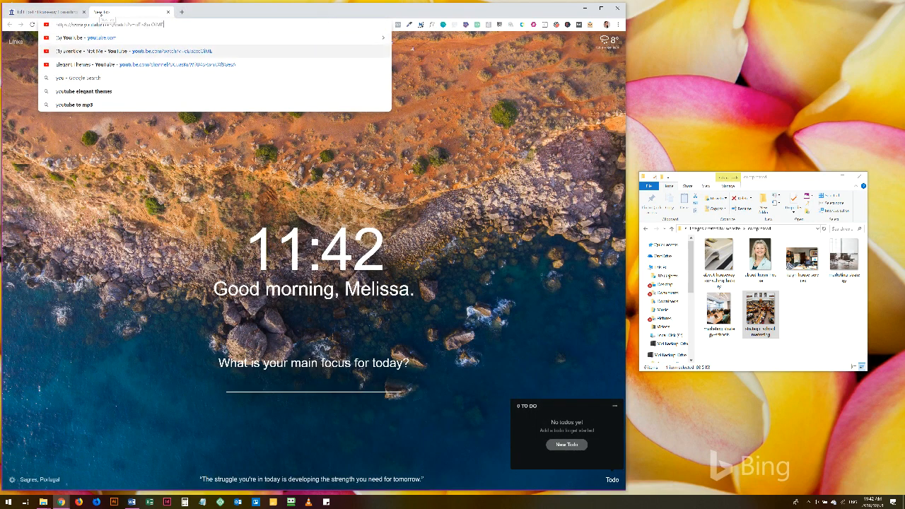
click(141, 50)
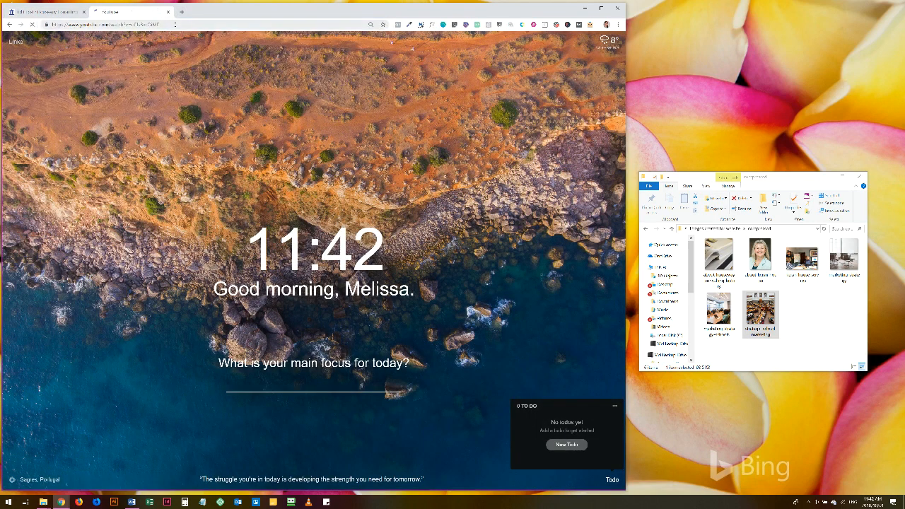
click(174, 24)
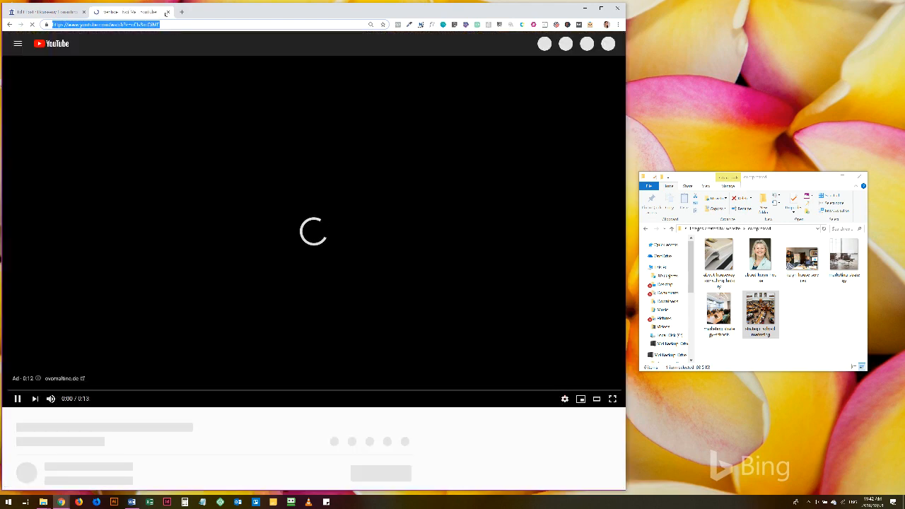
key(ctrl+w)
- Paste the copied YouTube address as the module's Video MP4/URL and save the Video module
click(279, 162)
text(https://www.youtube.com/watch?v=eUssx0RML)
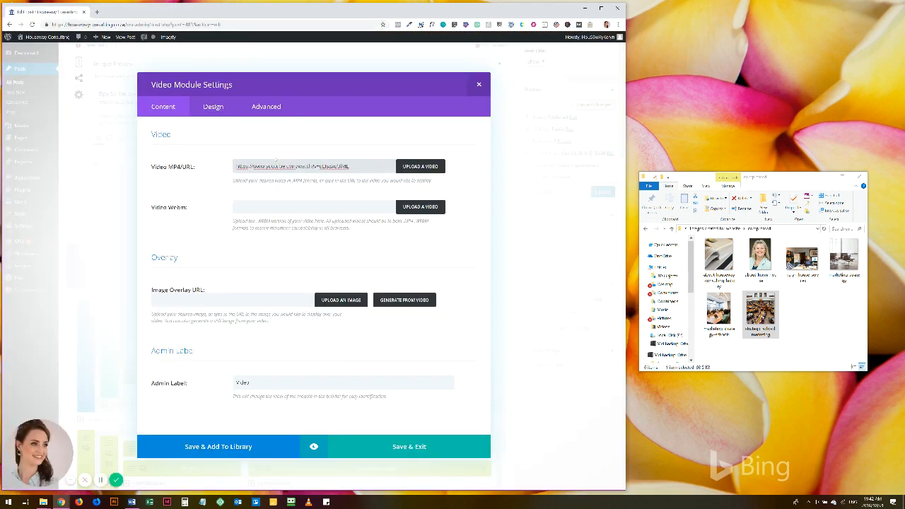
click(381, 453)
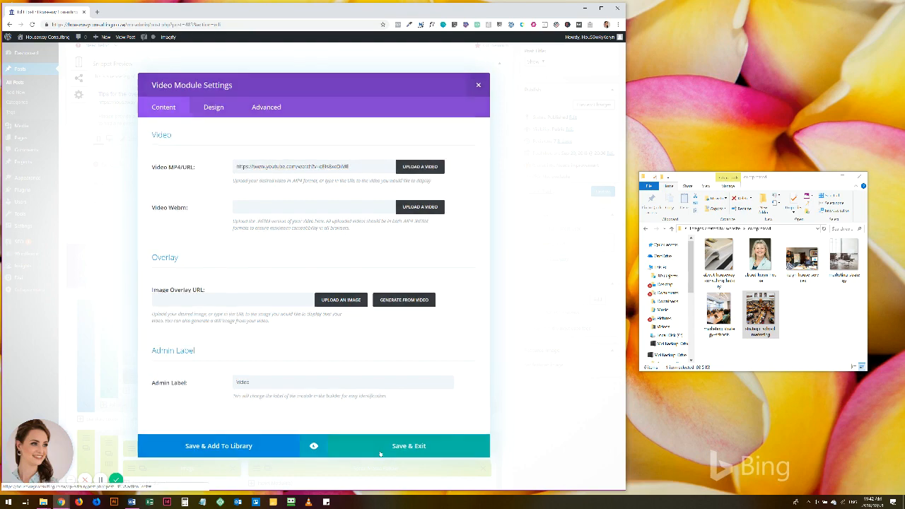
- Update the post and open its published page, agreeing to leave the editor
click(597, 193)
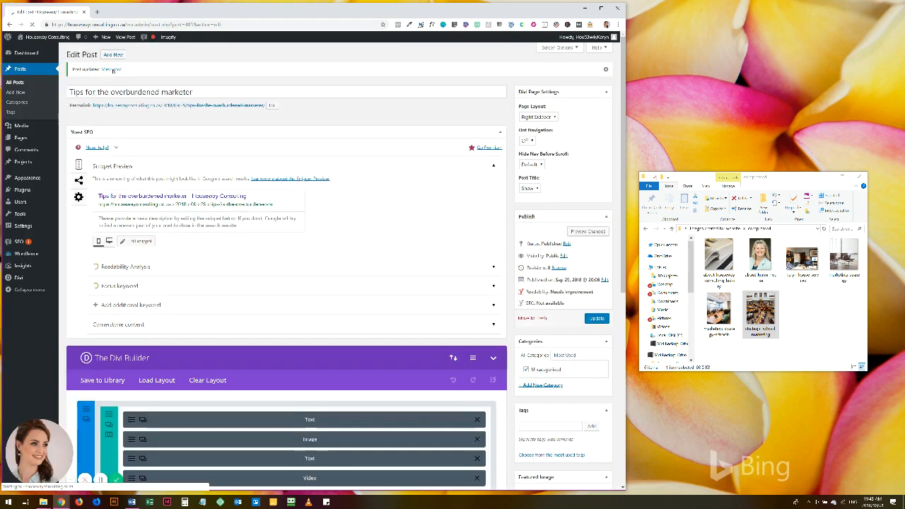
click(112, 70)
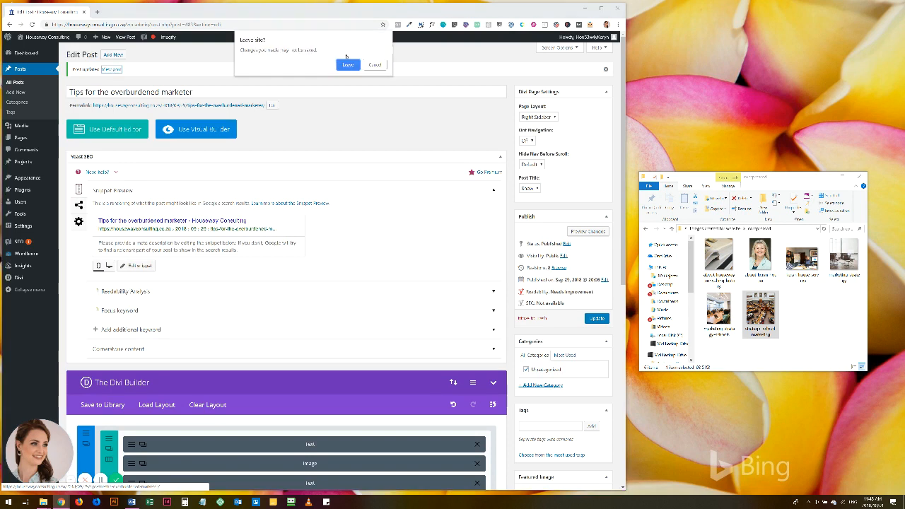
click(347, 66)
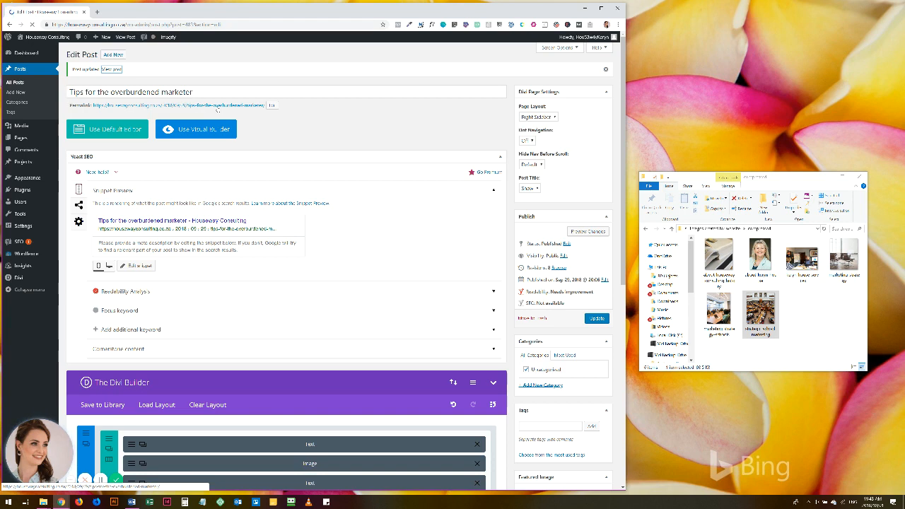
click(217, 110)
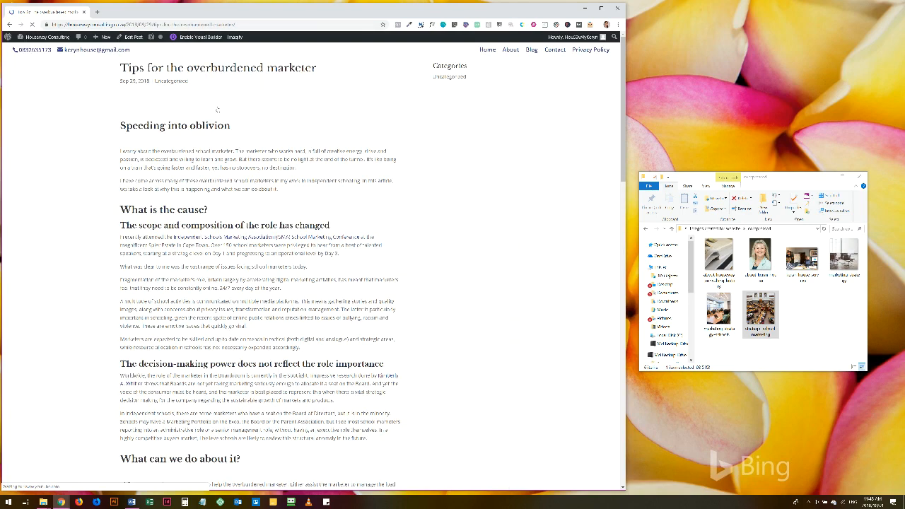
- Review the published post down to the added text line and the embedded video
scroll(217, 110, down, 3)
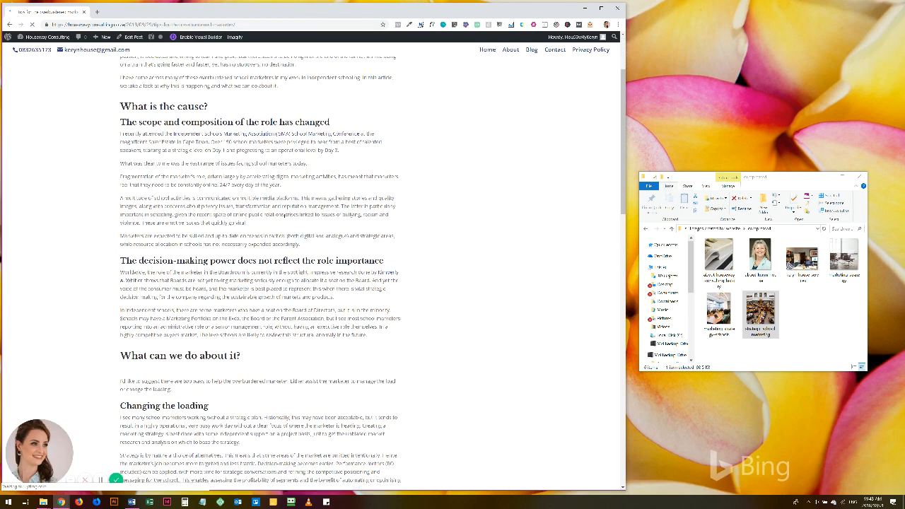
scroll(283, 212, down, 10)
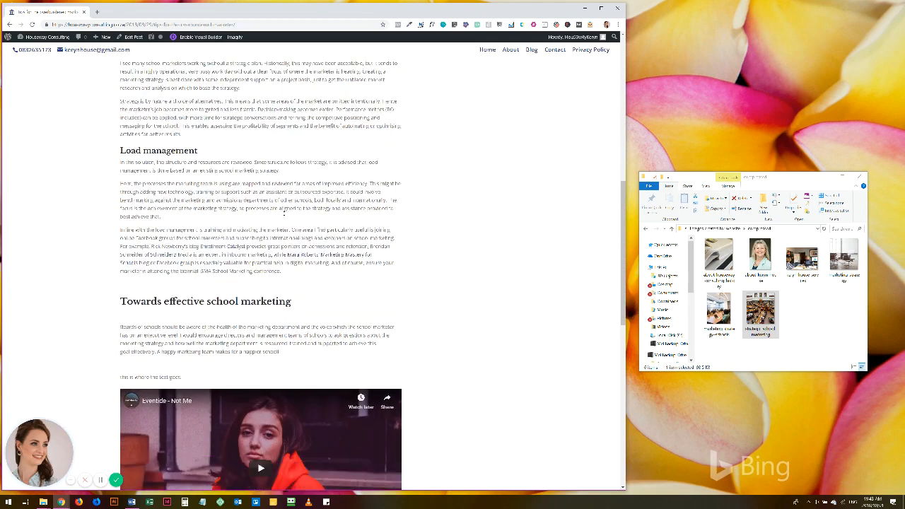
scroll(285, 212, down, 4)
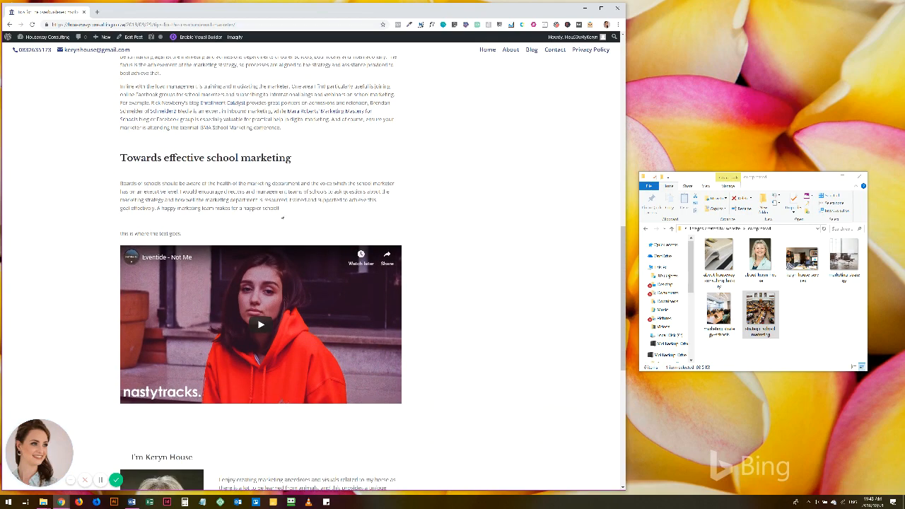
drag(125, 234, 176, 234)
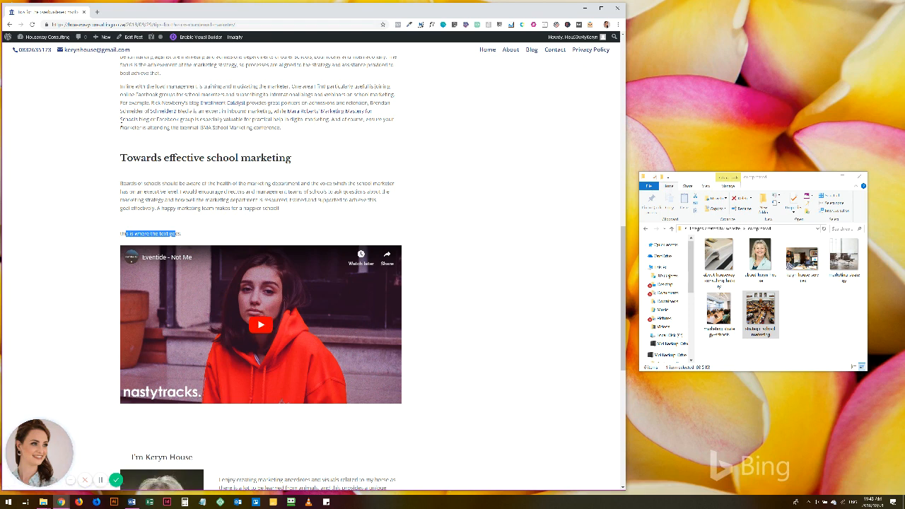
- Reopen the post for editing, delete the added Video, lower Text and Image modules from the first section, and update the post
click(131, 37)
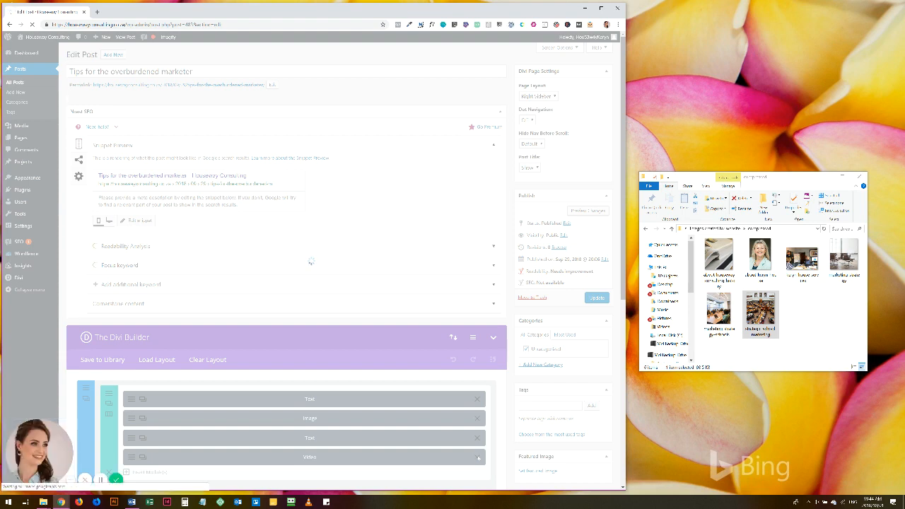
scroll(478, 452, down, 2)
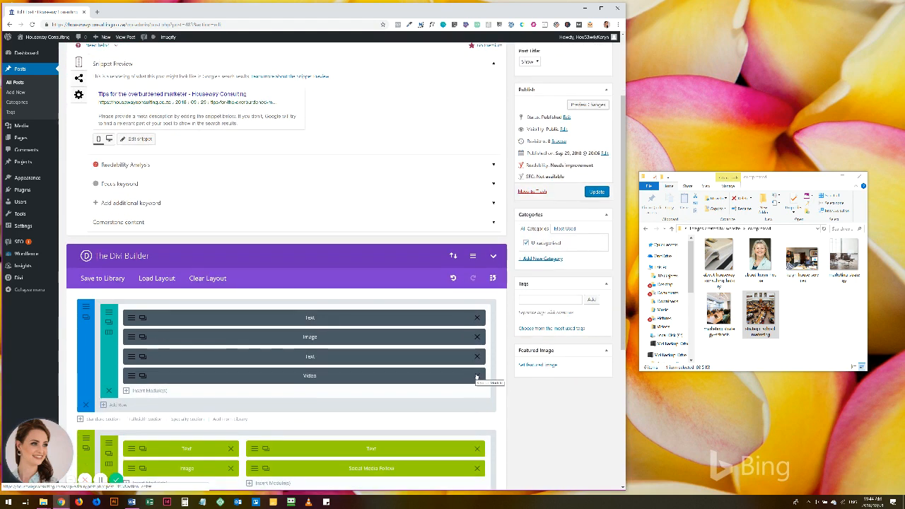
click(476, 376)
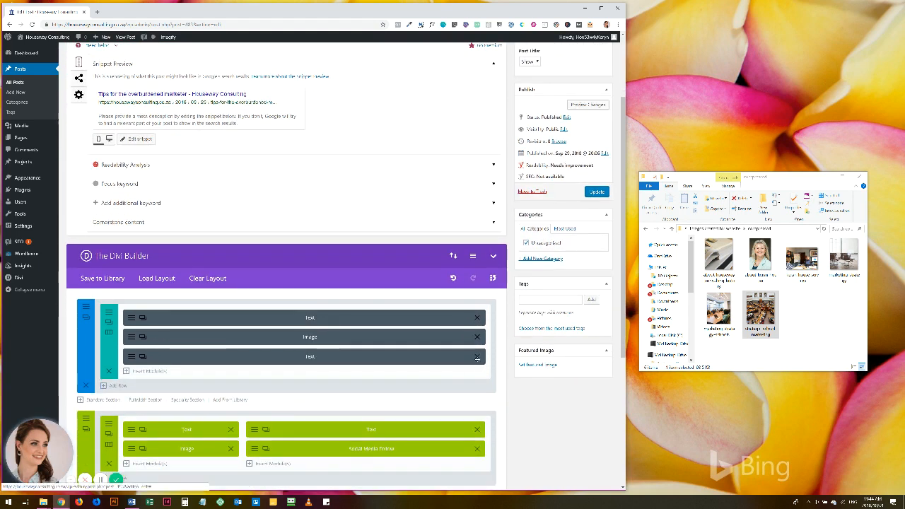
click(477, 356)
click(478, 338)
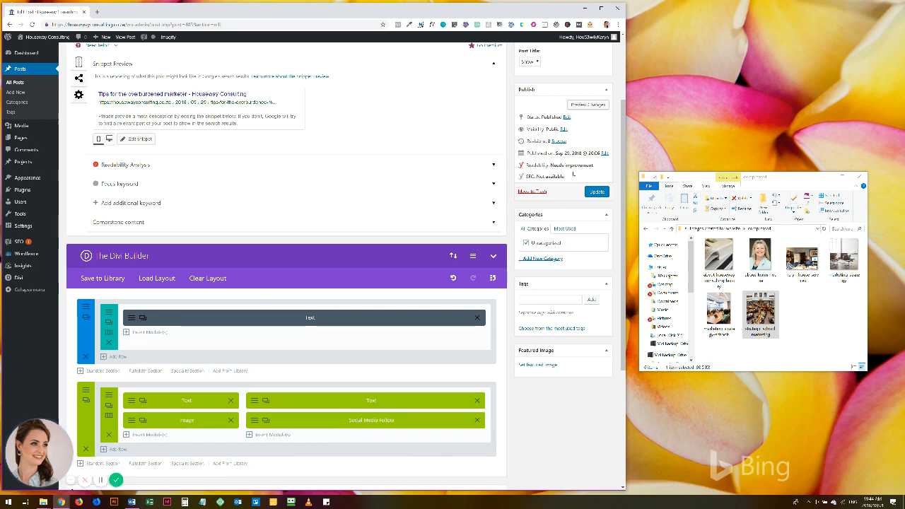
click(587, 193)
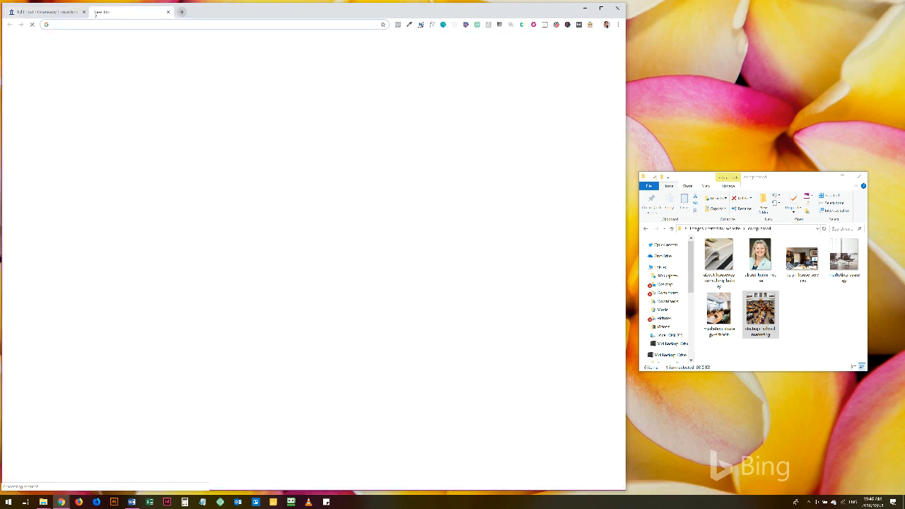
- Open tinypng.com in a new browser tab
click(97, 12)
text(t)
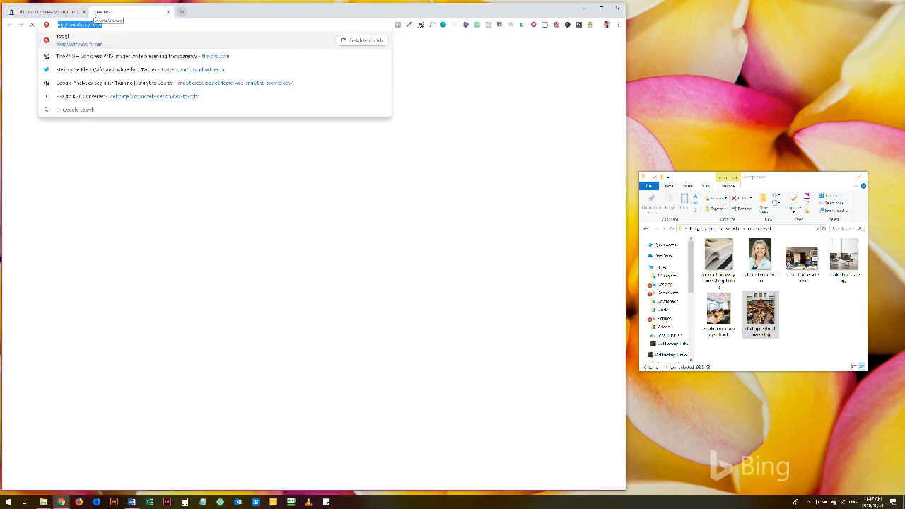
text(inypng.com)
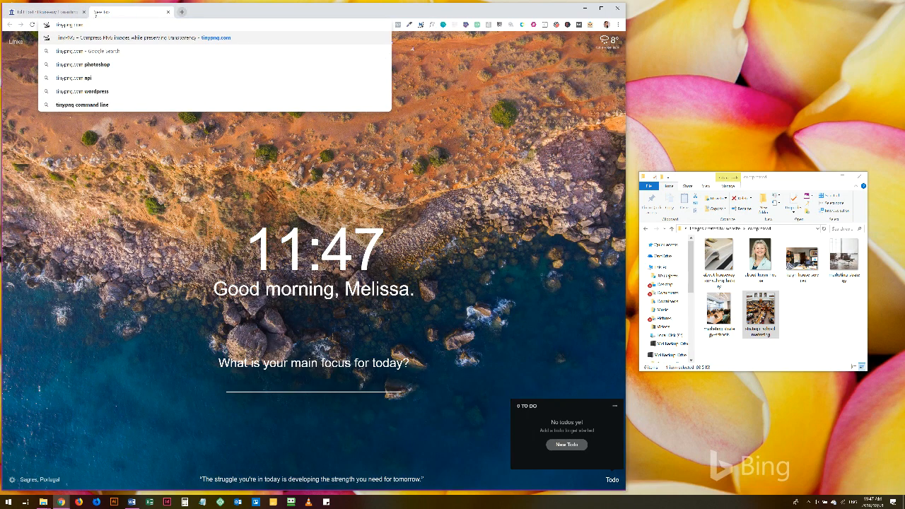
key(Return)
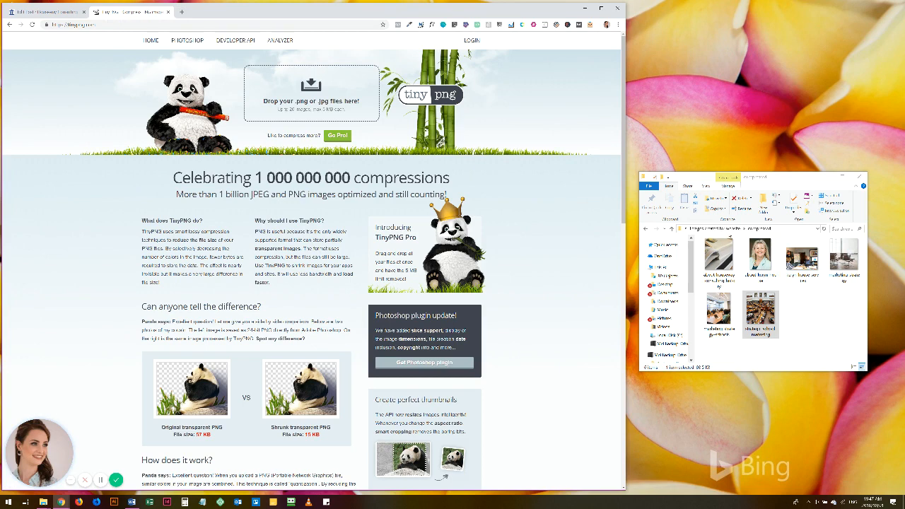
- Open the "big" folder inside the website images folder and upload the about-houseway-consulting image to TinyPNG for compression
click(716, 229)
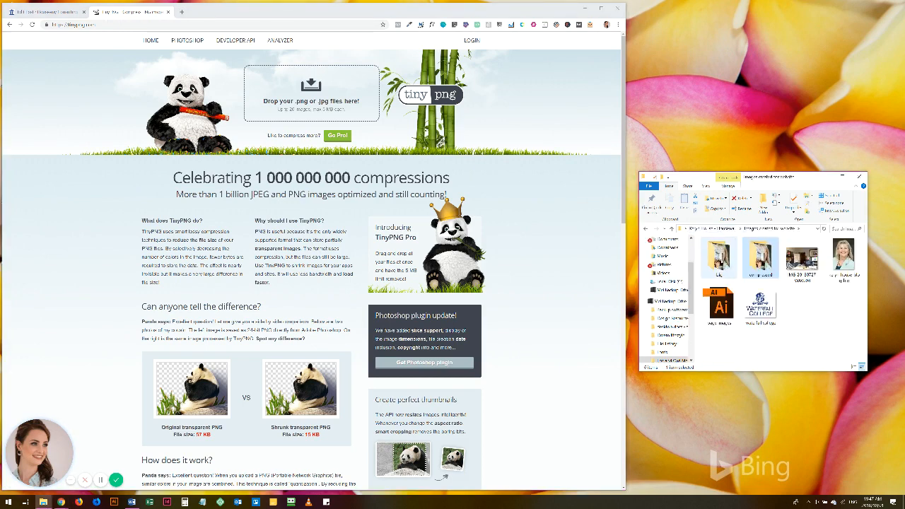
click(719, 262)
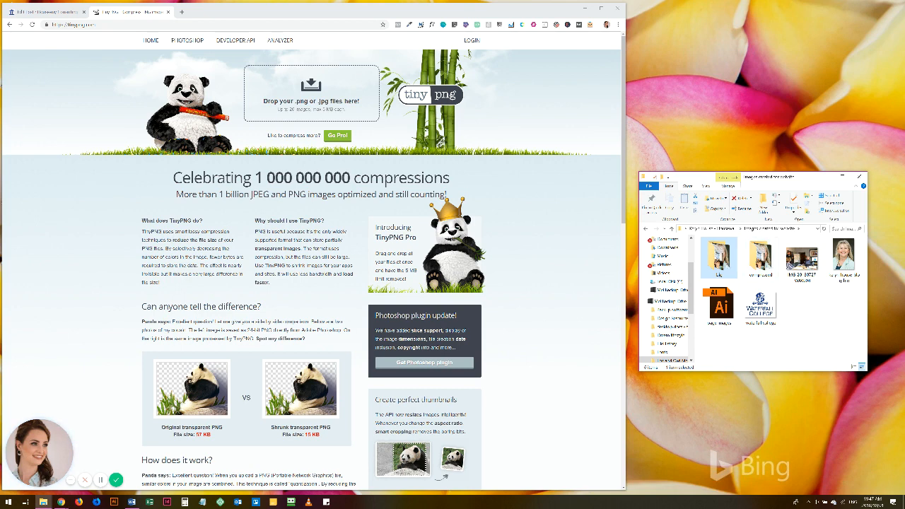
double_click(718, 268)
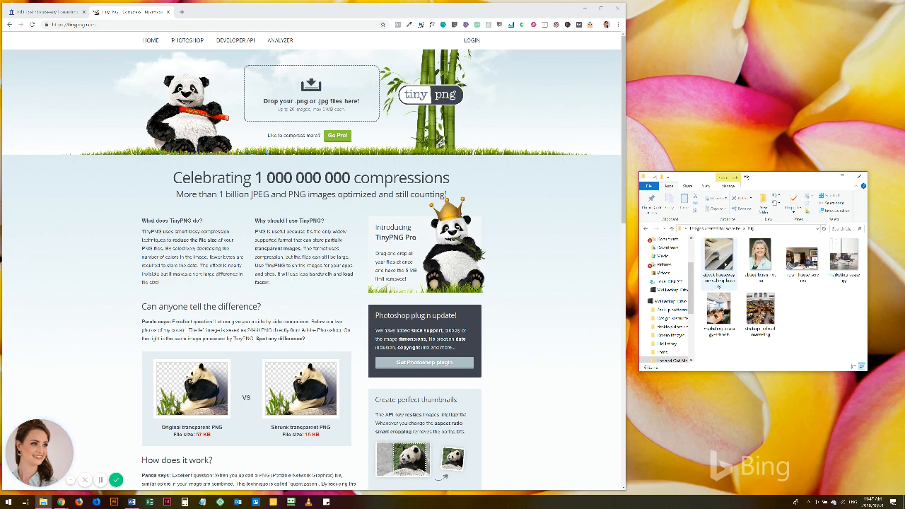
drag(725, 265, 353, 107)
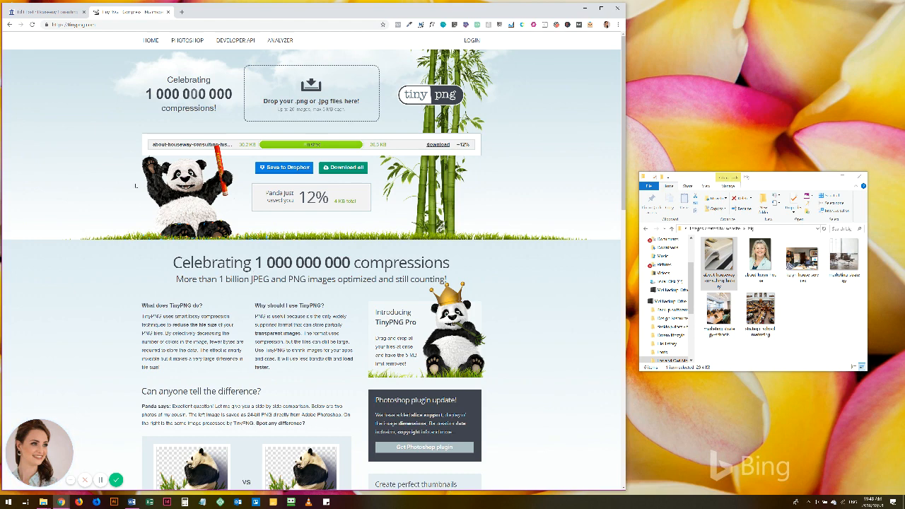
- Return to the post's editing page and bring up its Divi Builder section
click(54, 16)
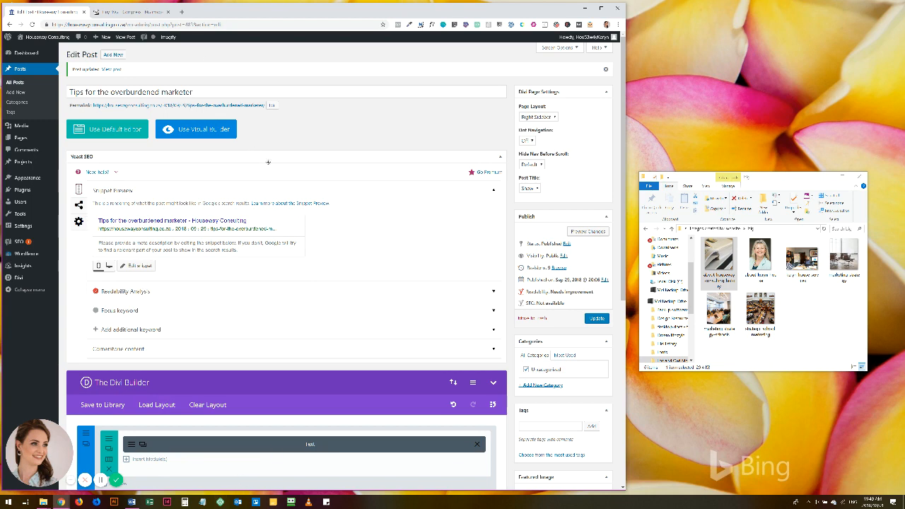
scroll(393, 237, down, 1)
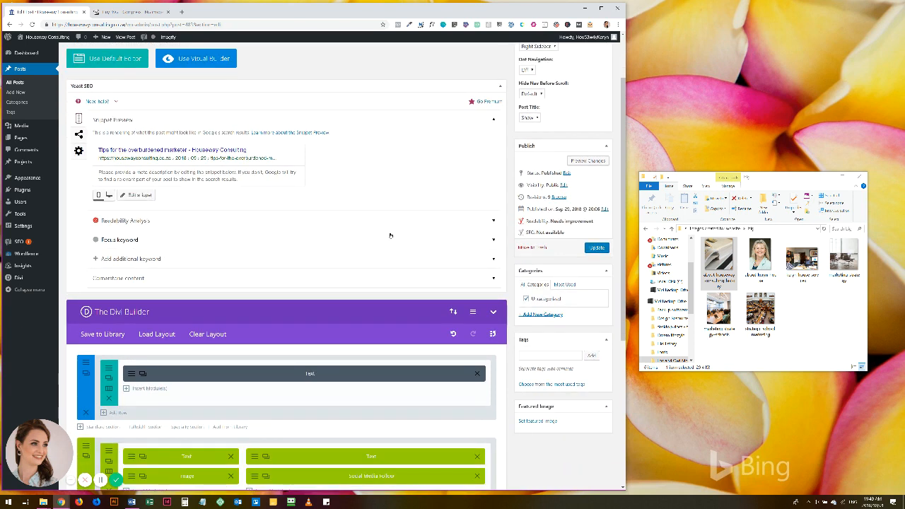